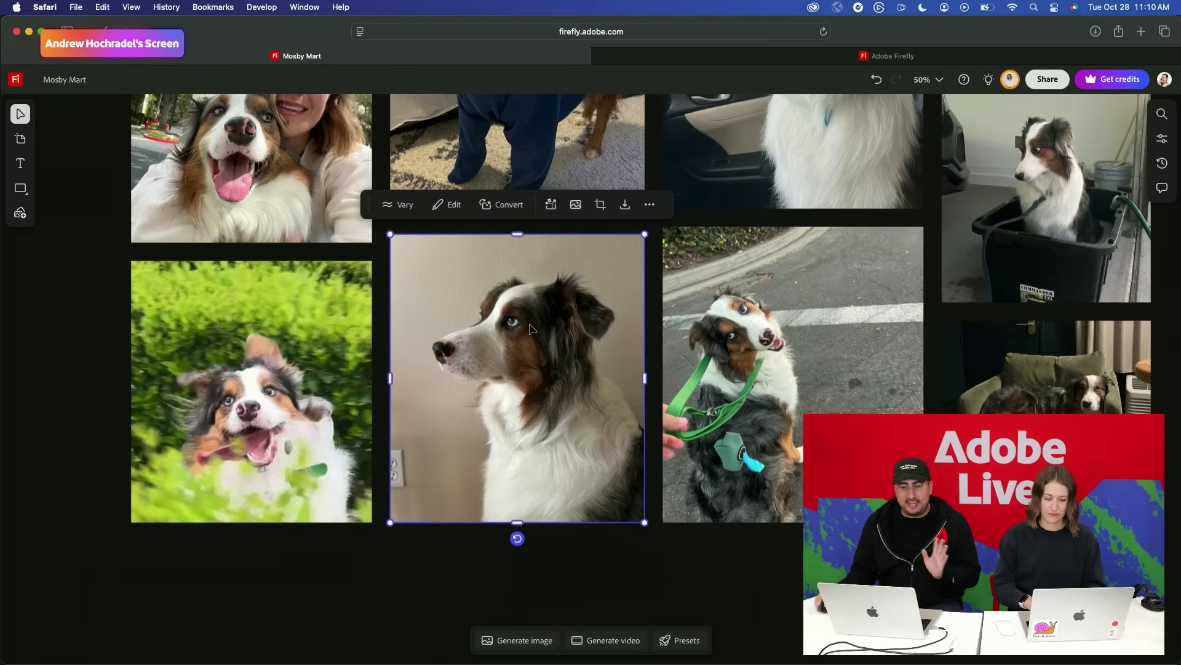
- Open a copy of the blue-eyed dog profile photo in Photoshop
right_click(499, 323)
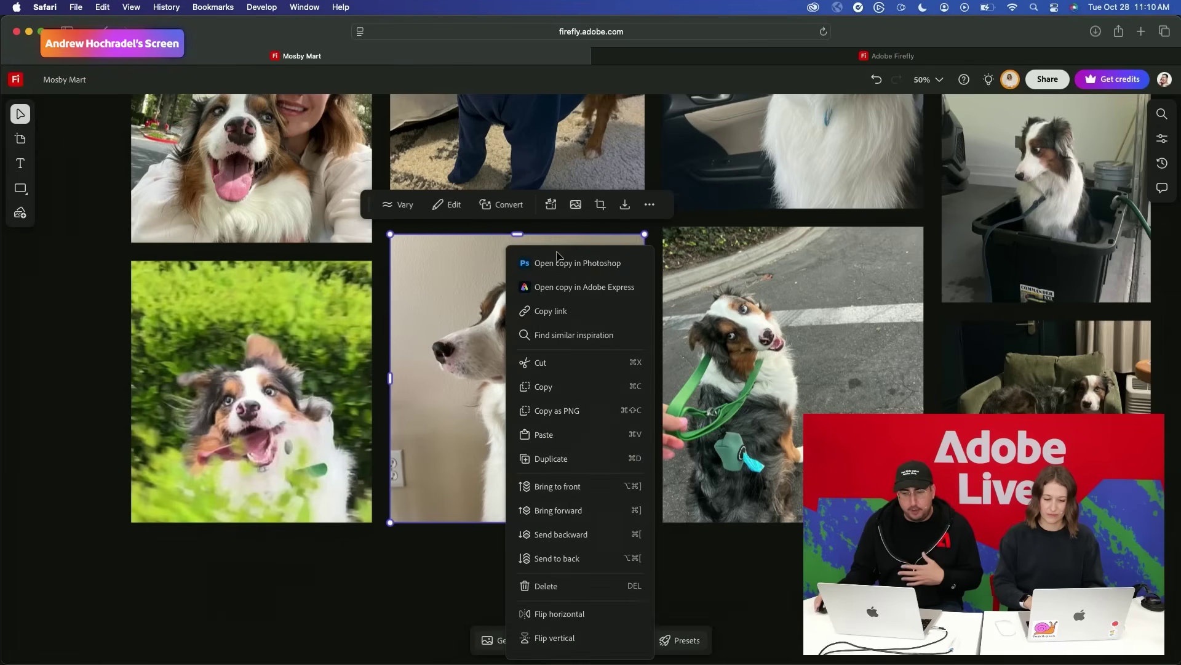
left_click(559, 263)
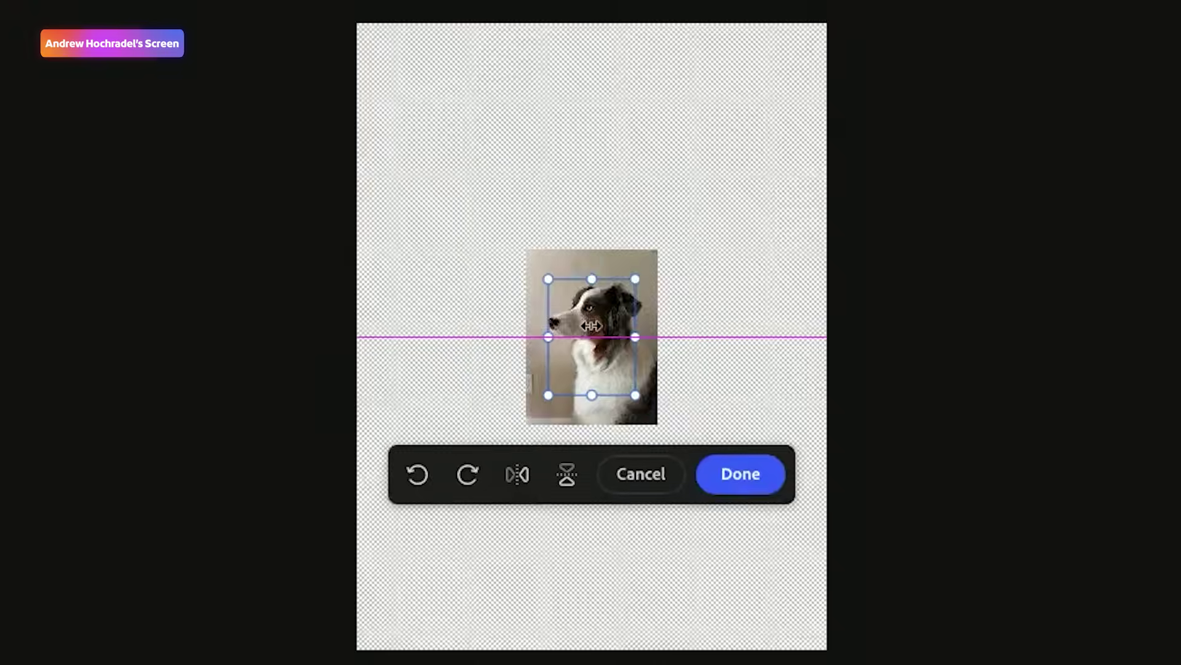
- Flip the dog photo horizontally, copy the whole image, and return to the Mosby Mart board
left_click(516, 475)
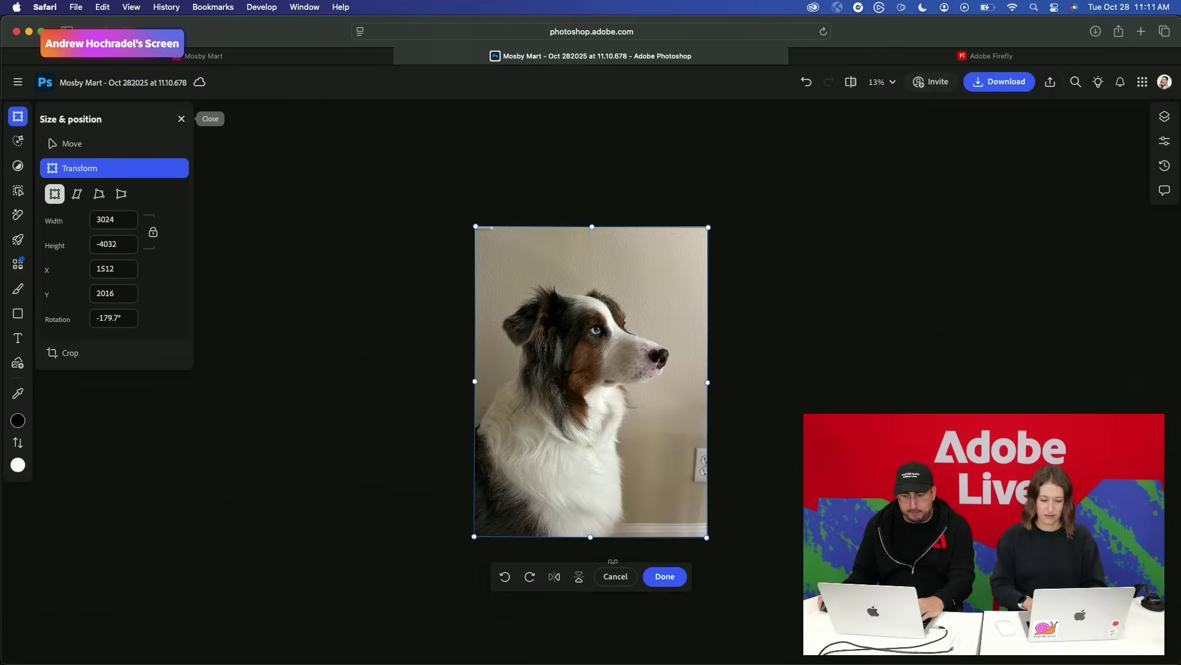
left_click(664, 577)
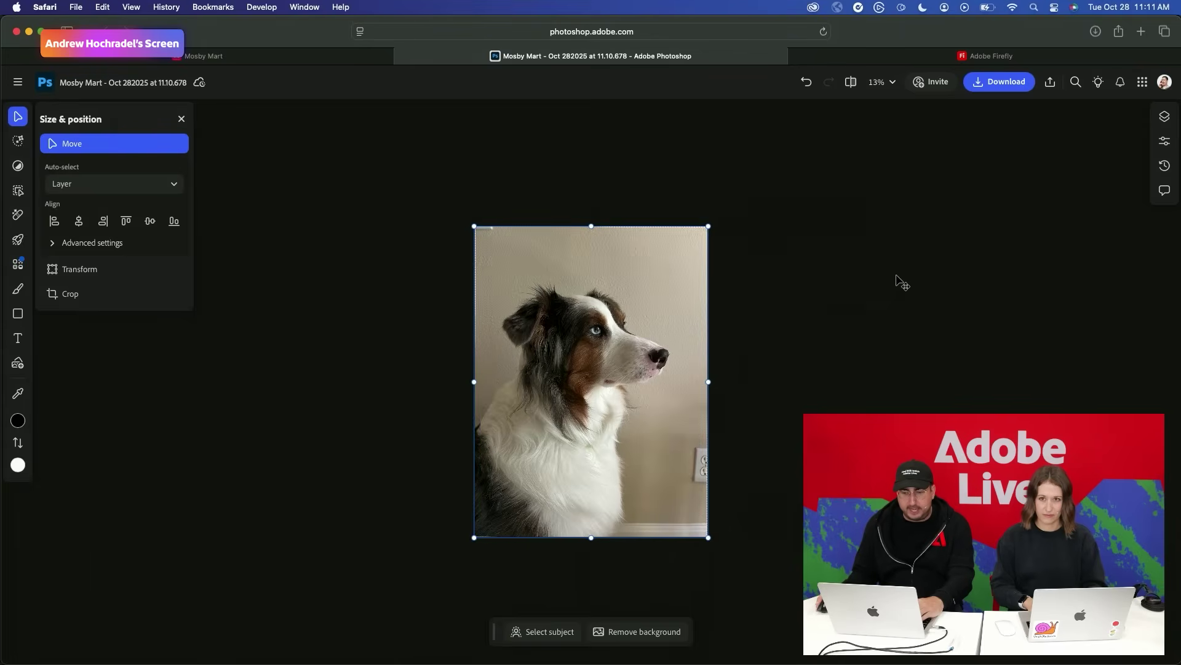
key("super+a")
key("super+c")
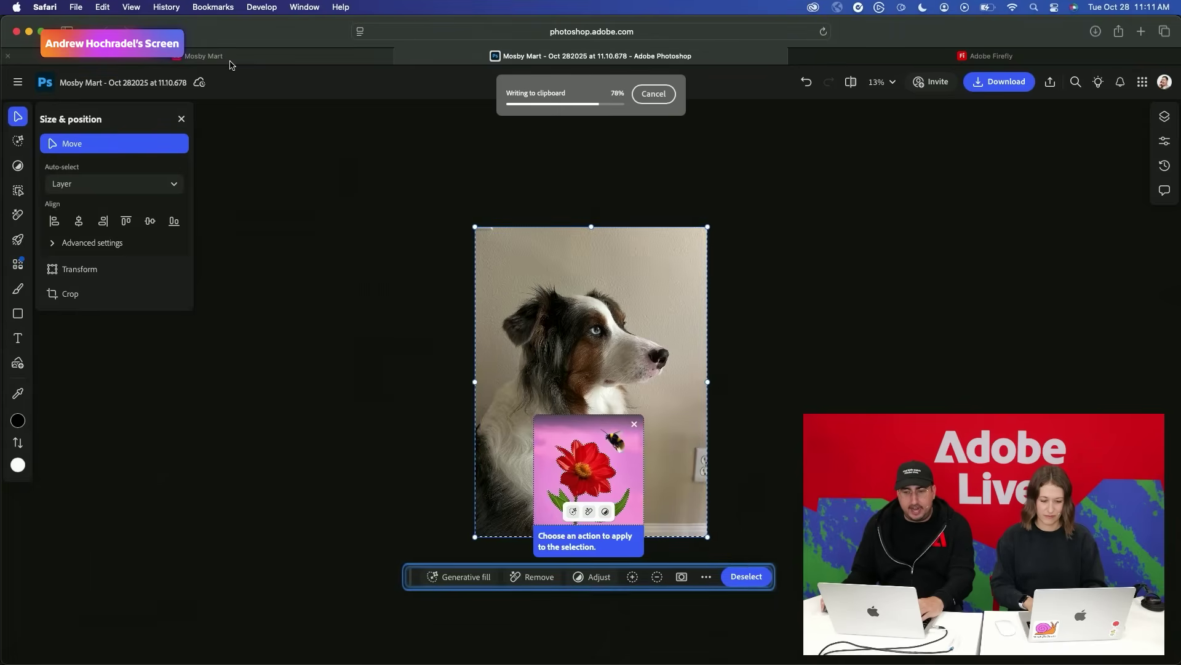
left_click(234, 57)
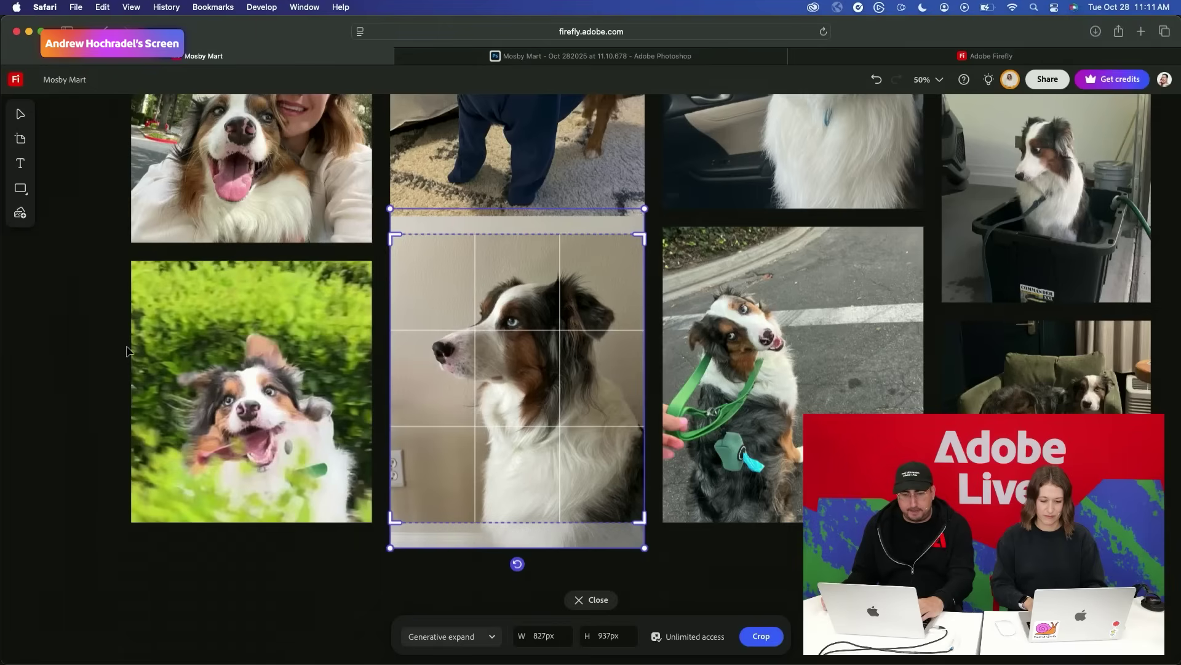
- Finish the crop, paste the right-facing dog photo onto the board, and deselect it
key("Return")
key("super+v")
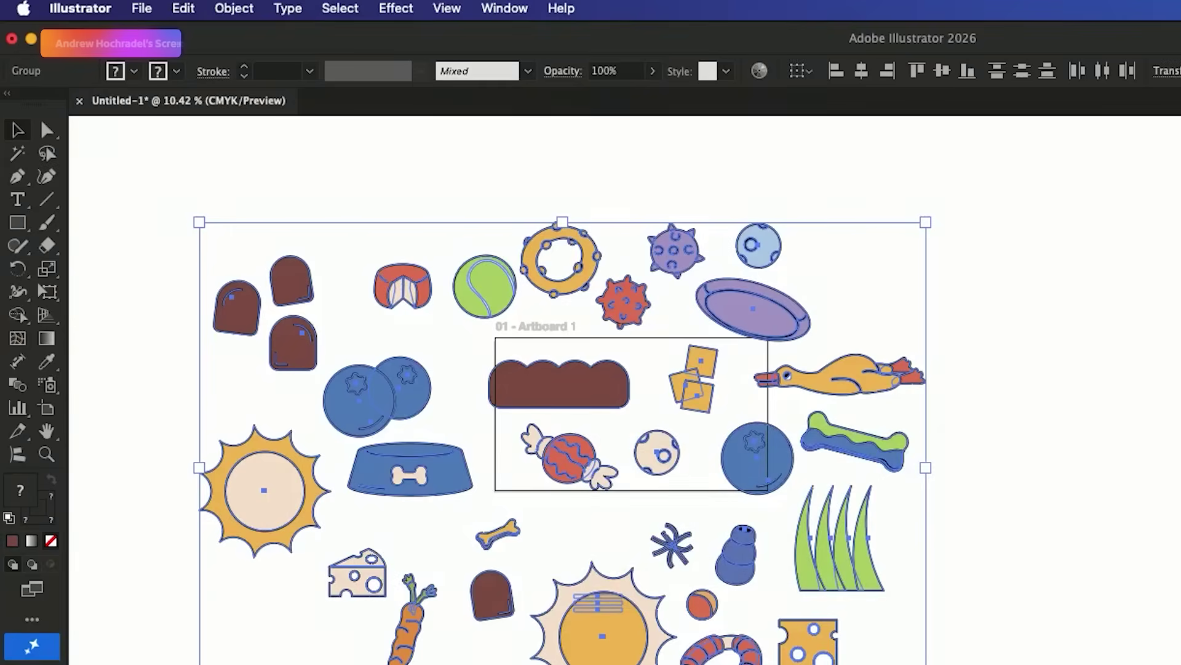
key("shift+super+a")
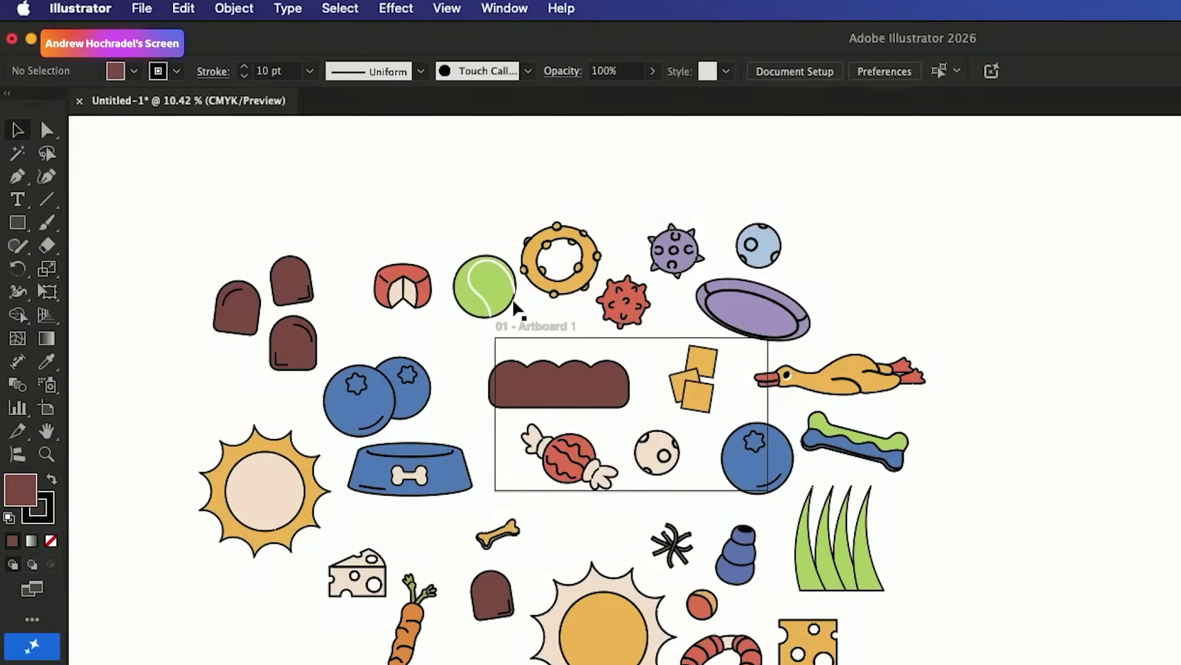
- Select the rubber duck illustration in Illustrator and paste it onto the board
left_click(871, 383)
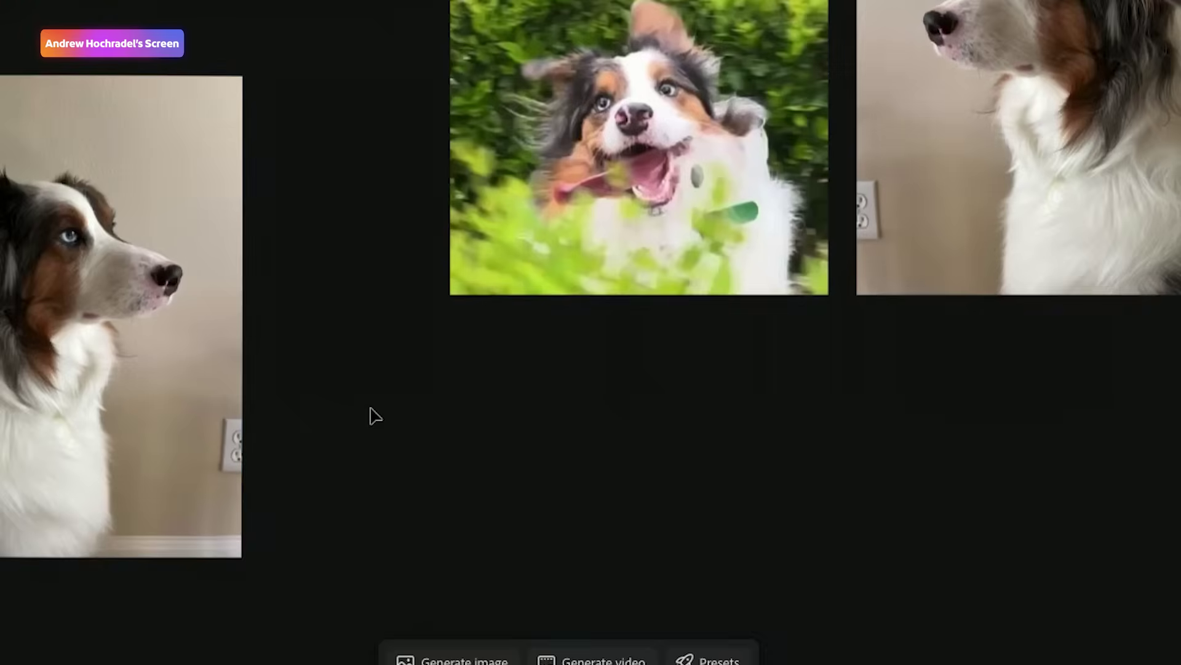
key("super+v")
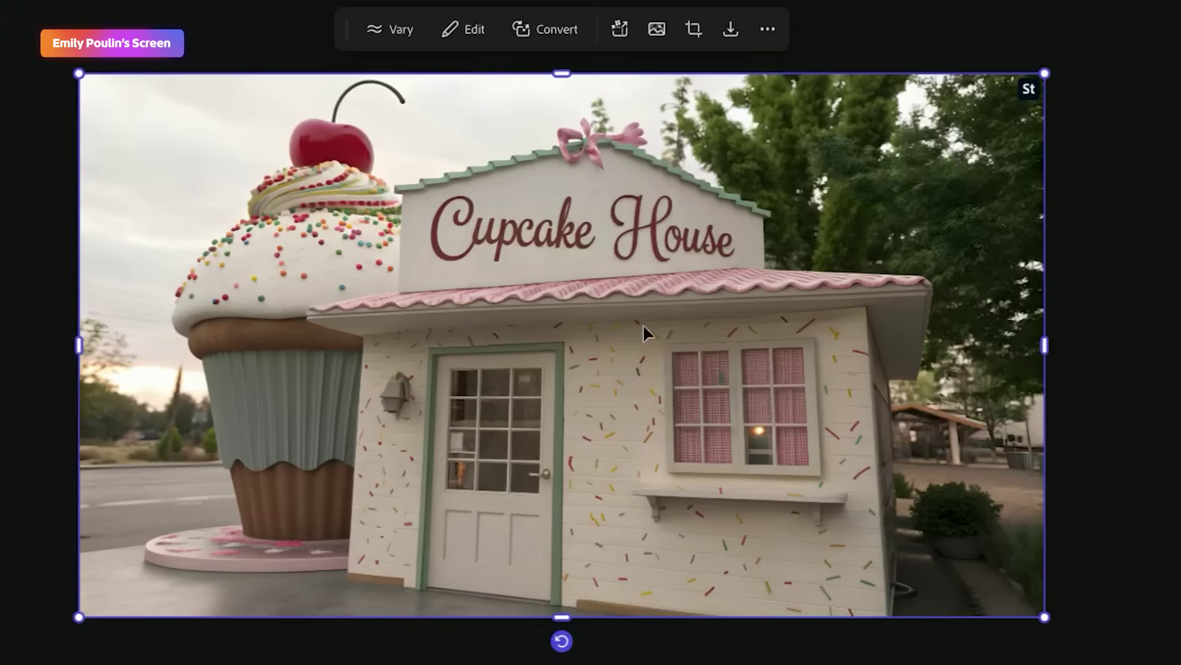
- Replace the Cupcake House sign text with 'Mosby Mart' using Edit text in image
left_click(475, 39)
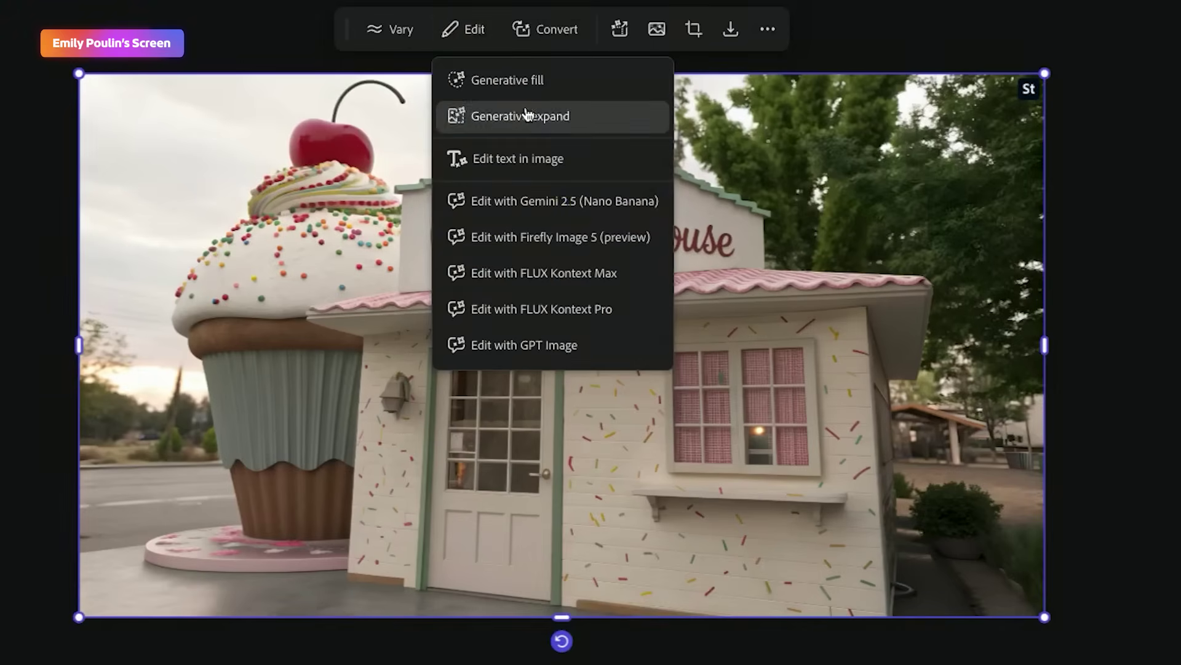
left_click(521, 160)
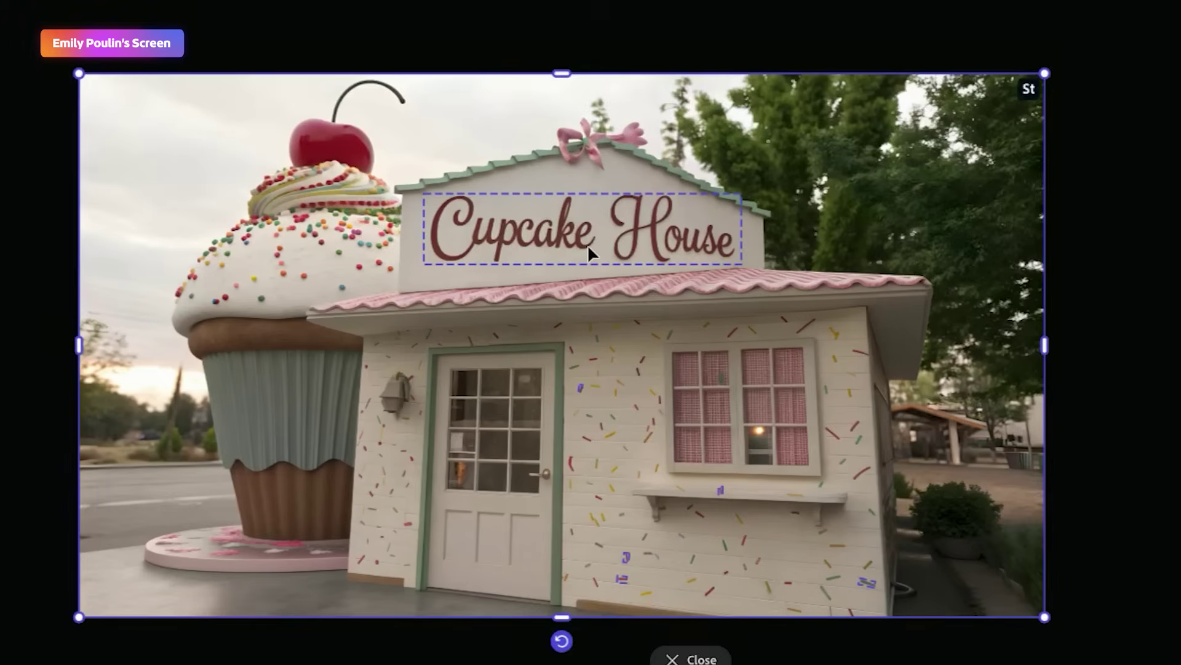
left_click(509, 236)
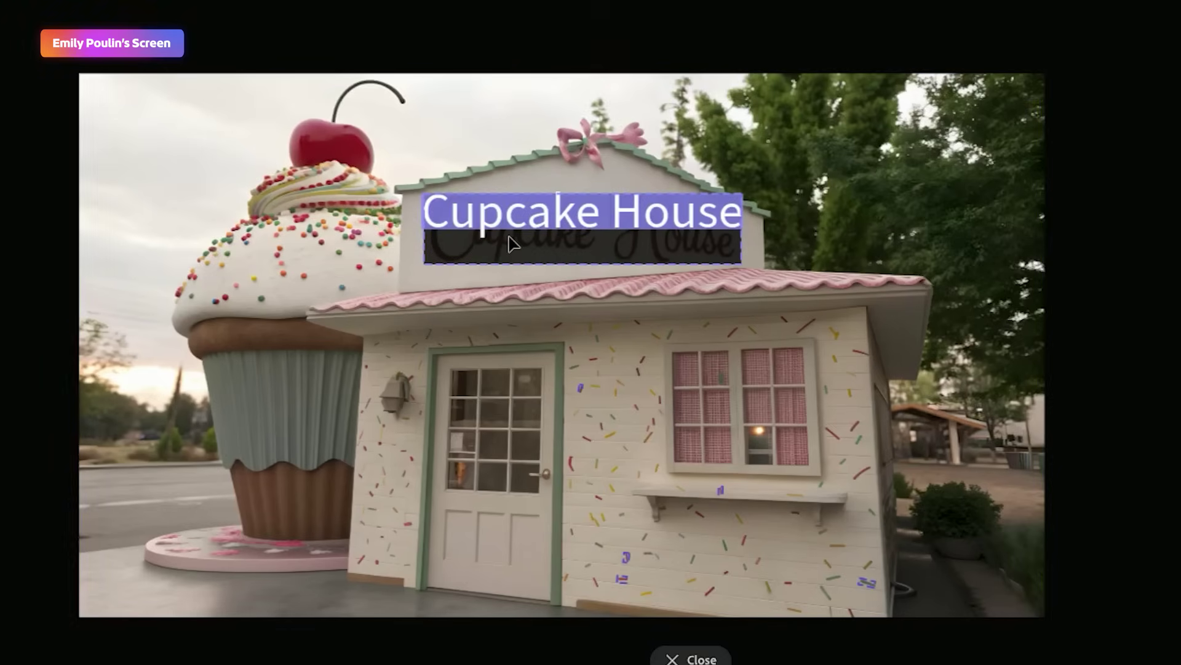
type("Mosby Mart")
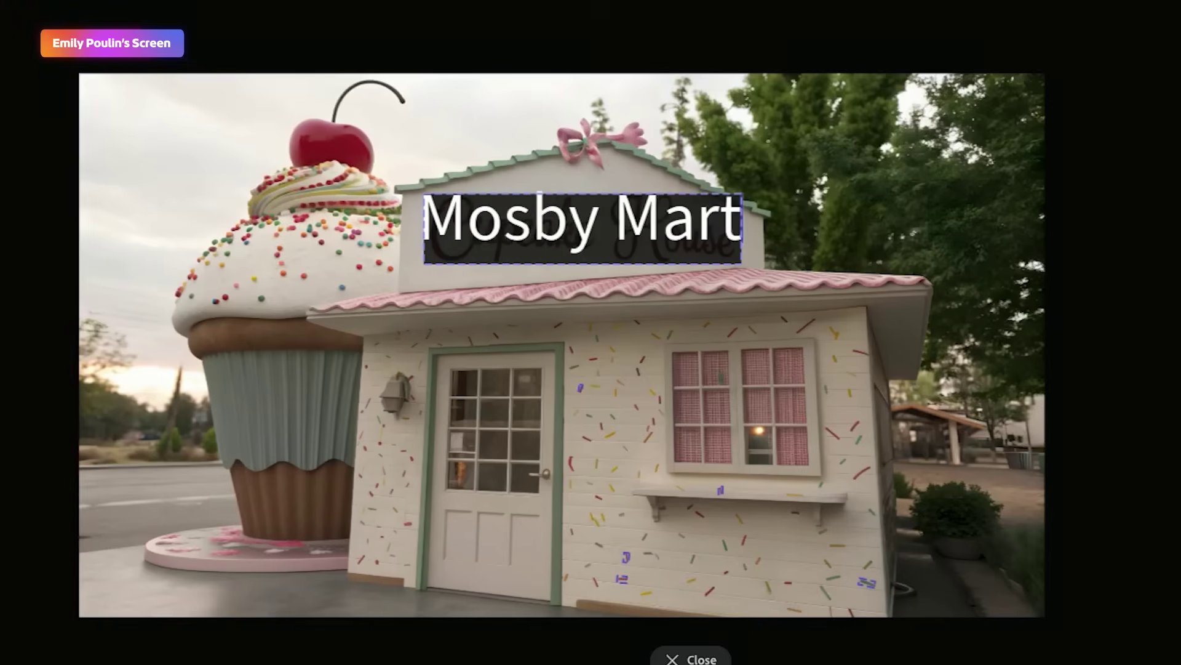
scroll(873, 387, "down", 2)
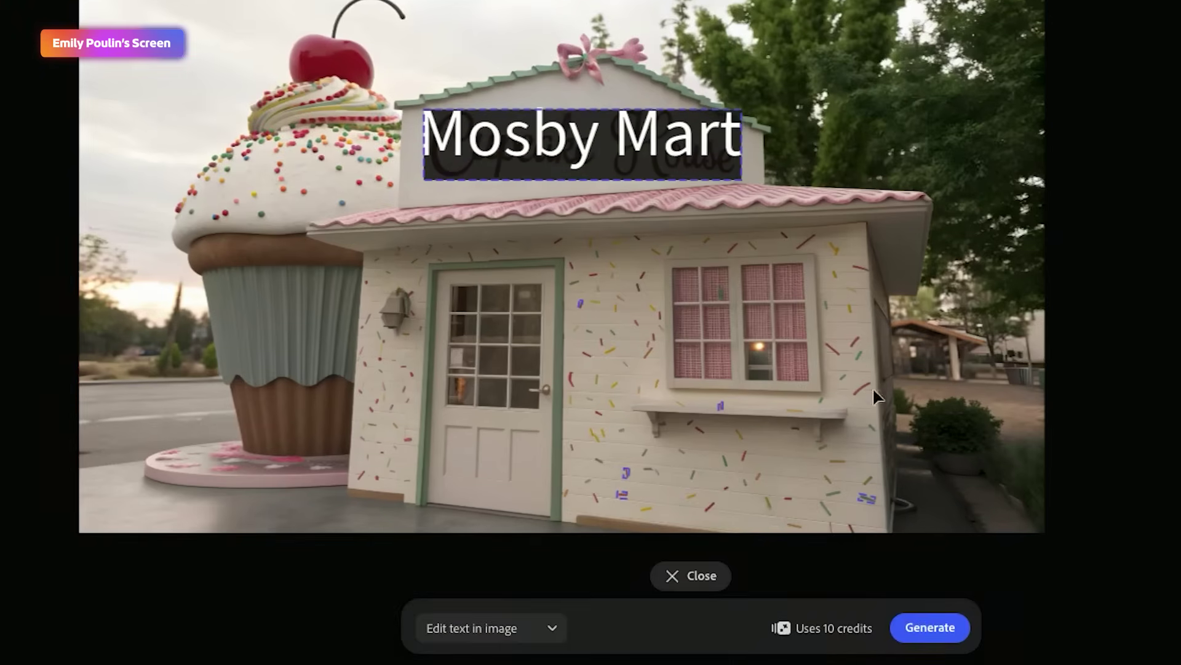
left_click(930, 627)
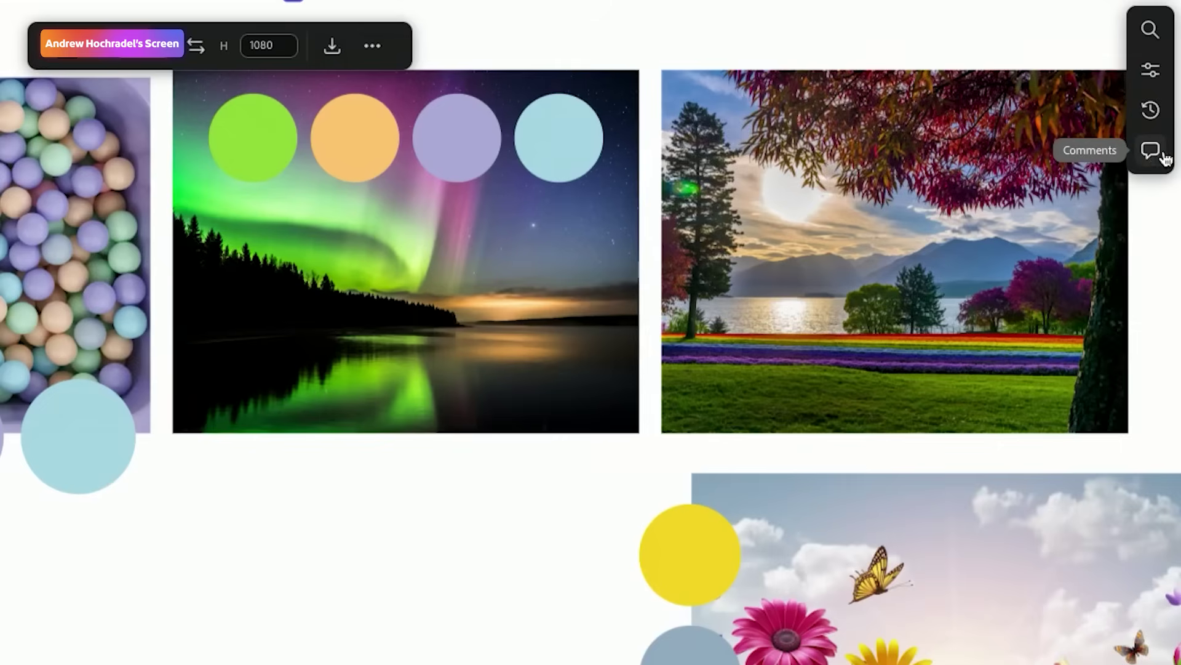
- Post a comment on the colour palette, then select the car dog photo on the dog board
left_click(1153, 154)
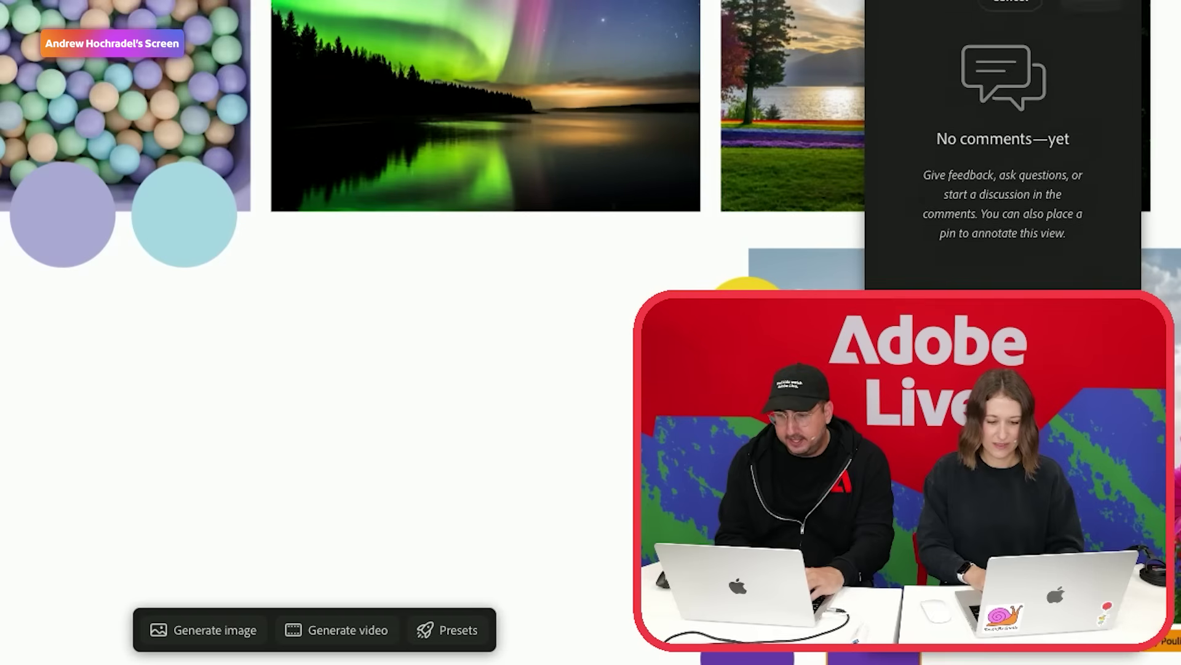
scroll(400, 246, "right", 3)
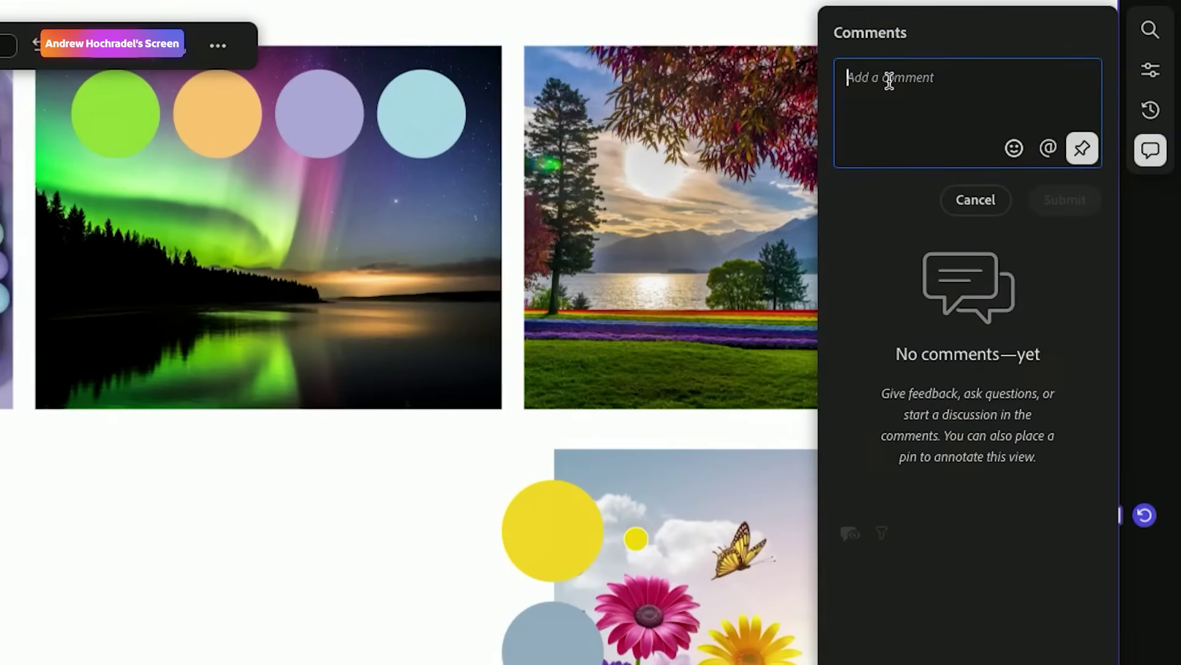
type("Let's go with these colors! I love them!")
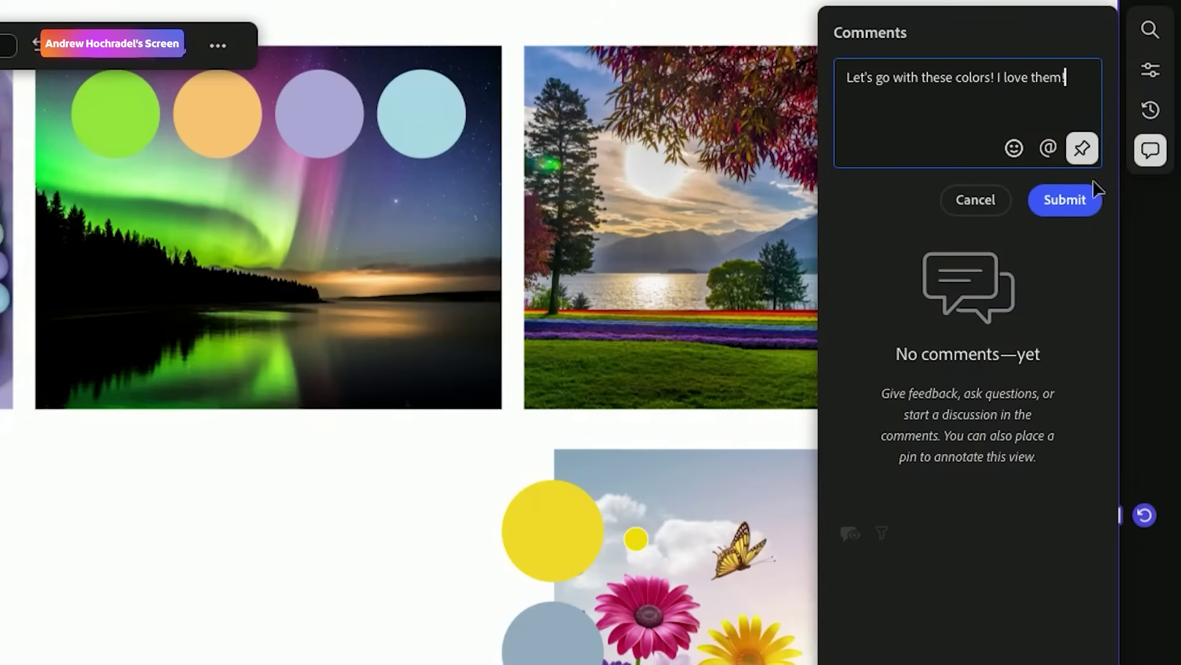
left_click(1068, 203)
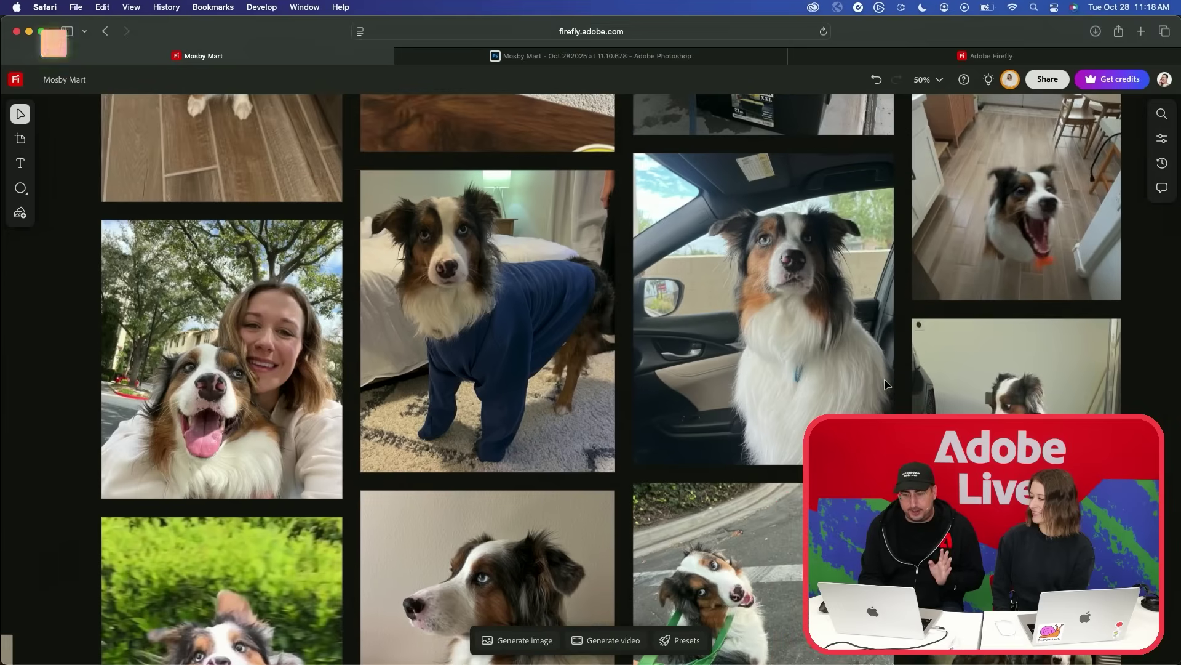
scroll(884, 378, "right", 2)
left_click(646, 261)
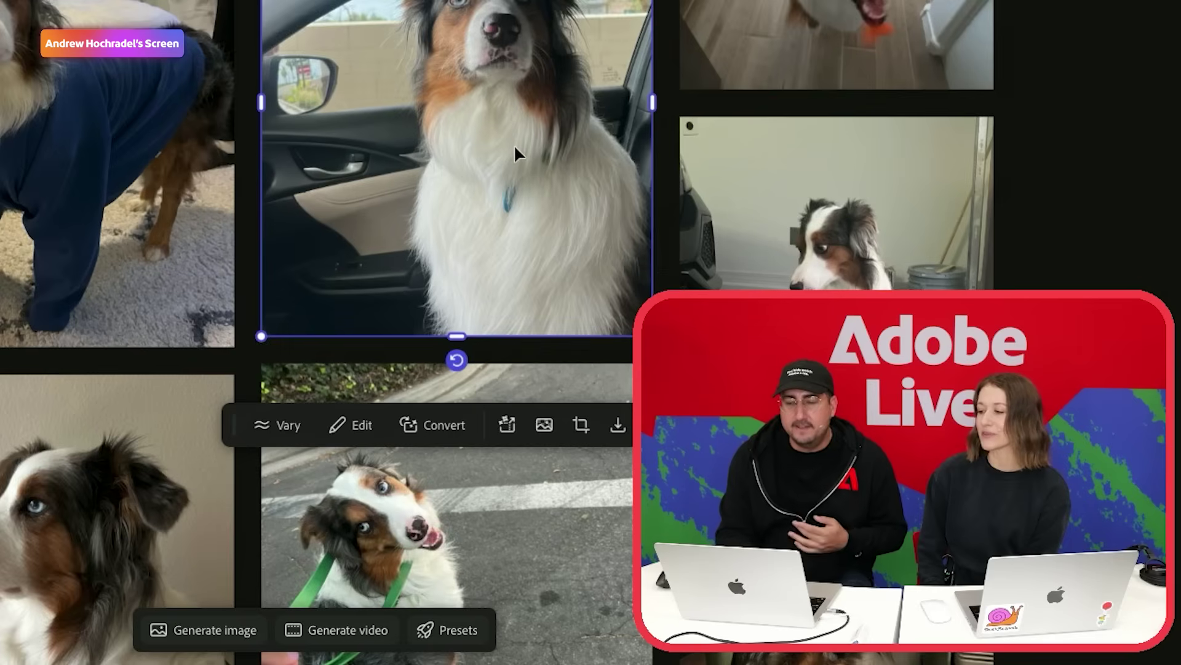
- Deselect the rubber duck and select every toy and treat illustration in Illustrator
scroll(514, 144, "right", 5)
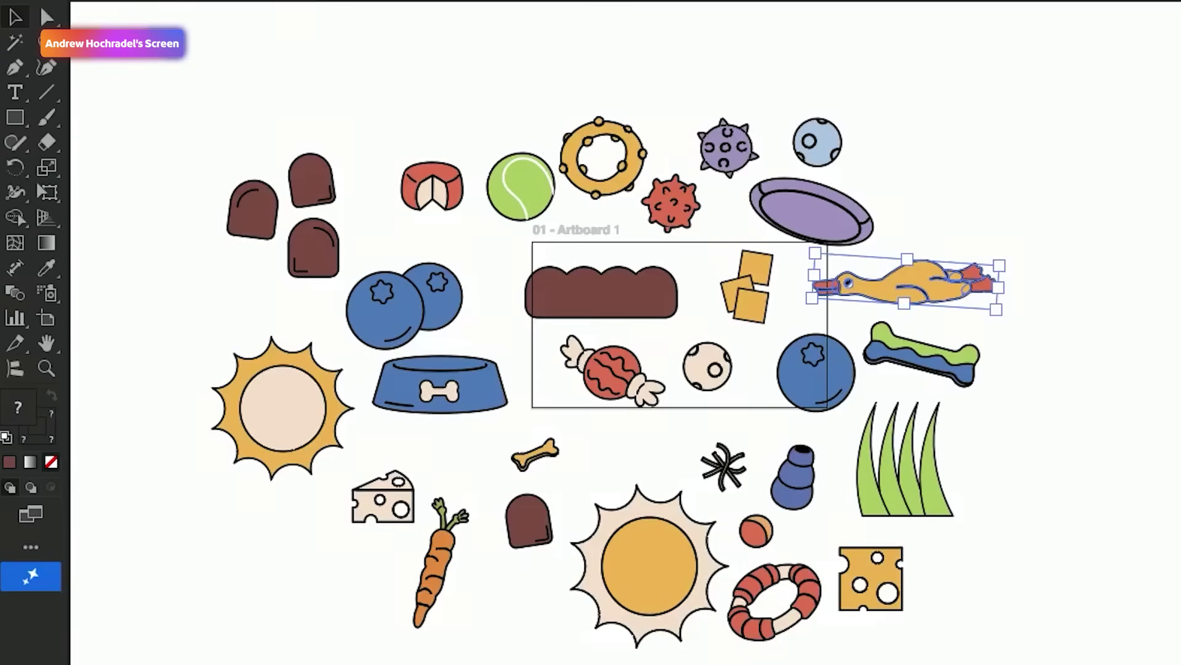
key("ctrl+shift+a")
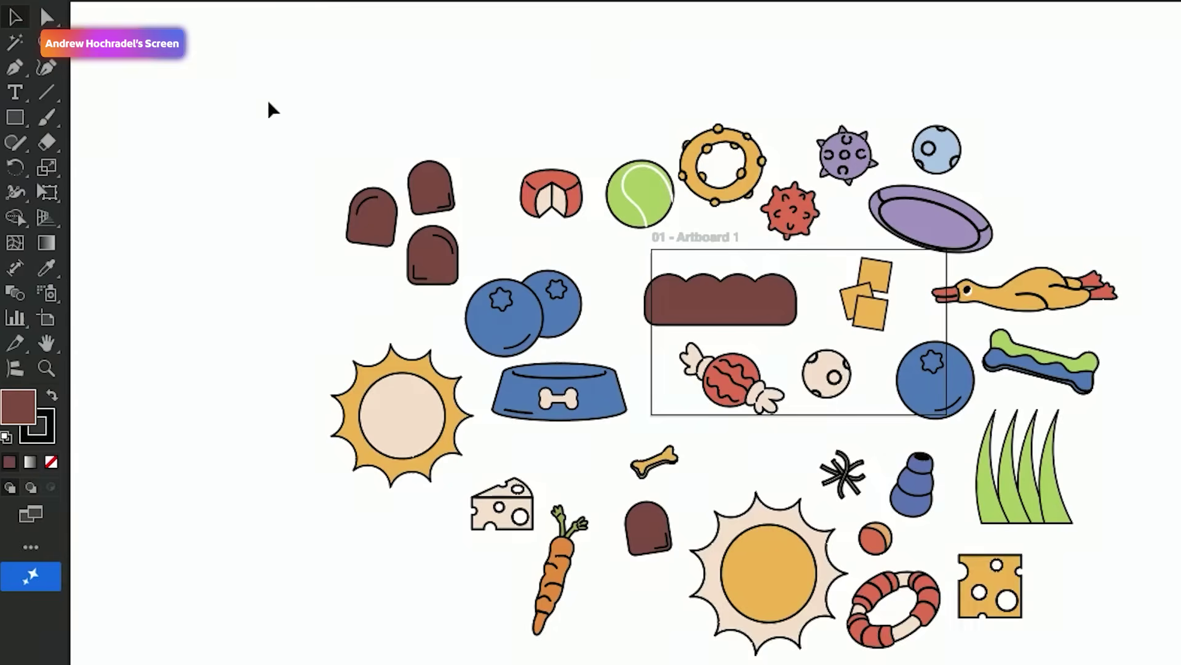
key("ctrl+a")
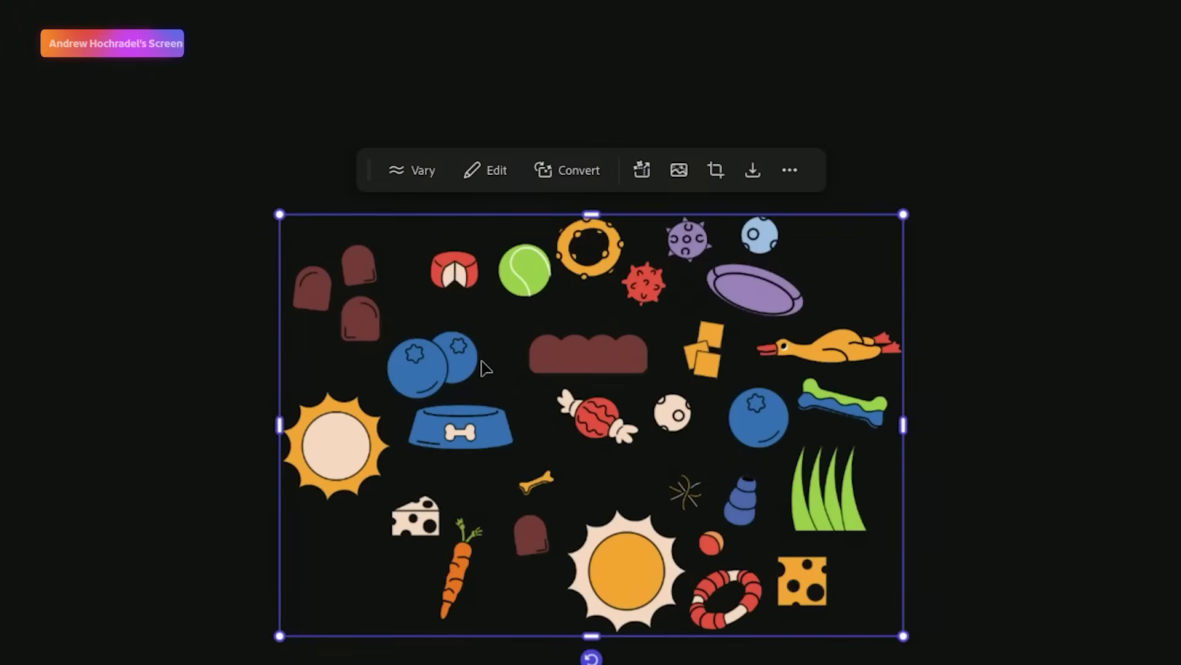
- Edit the icons image with Gemini 2.5, cropping to the full image and entering the bandana mockup prompt
left_click(486, 170)
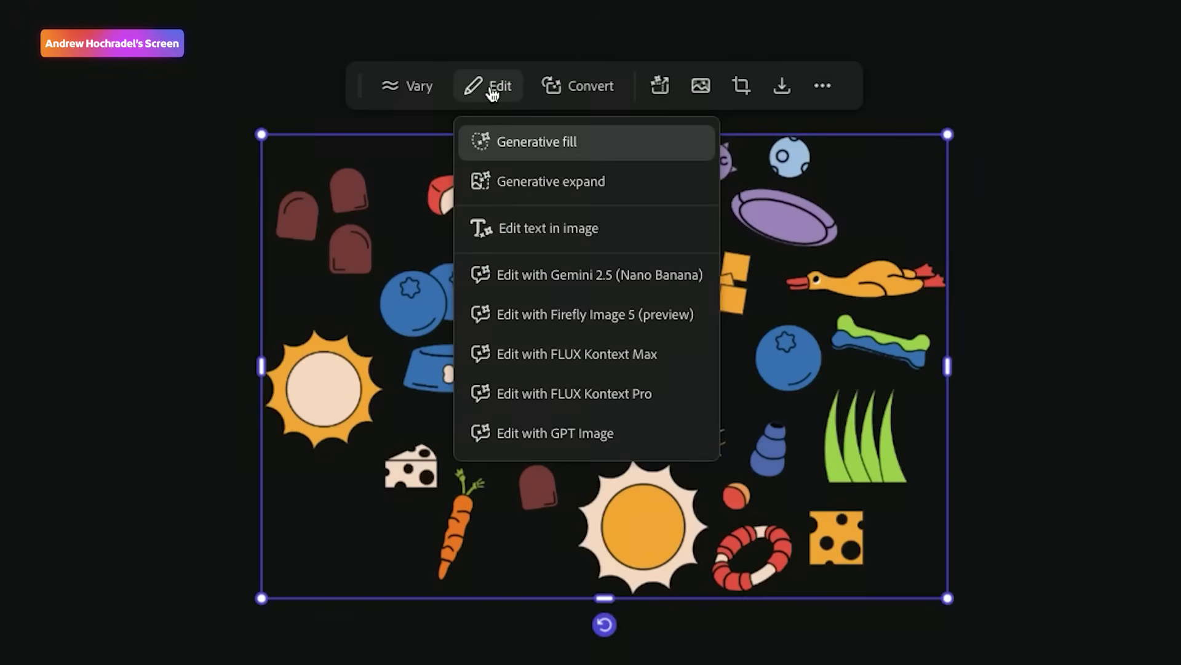
left_click(583, 280)
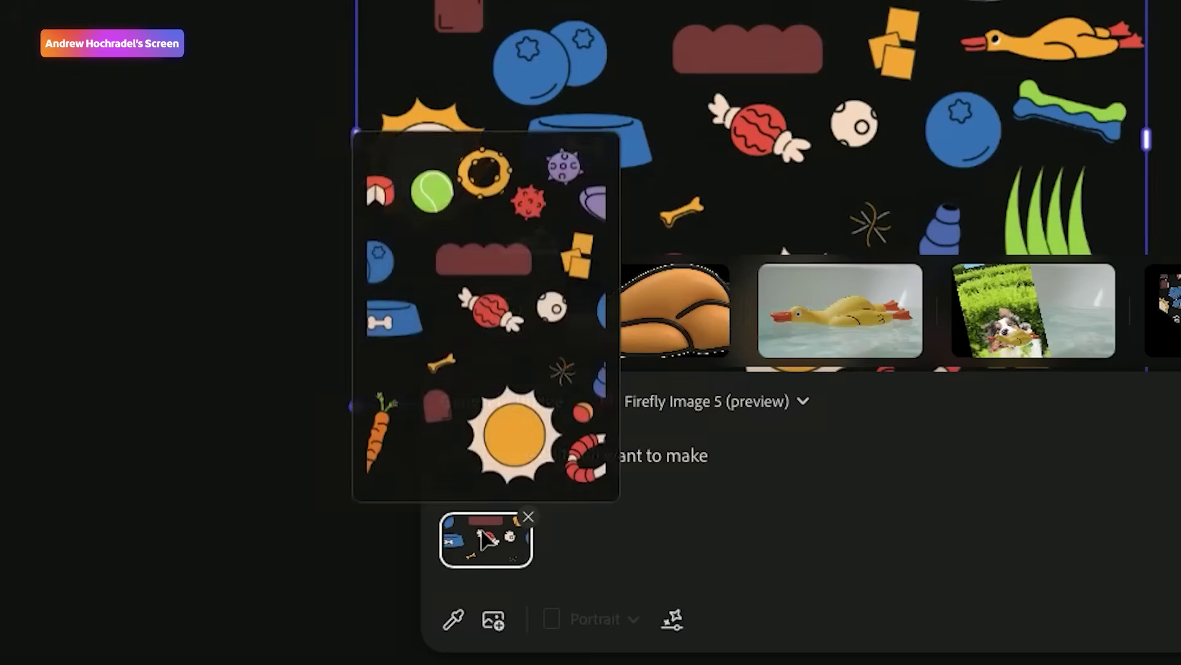
left_click(487, 269)
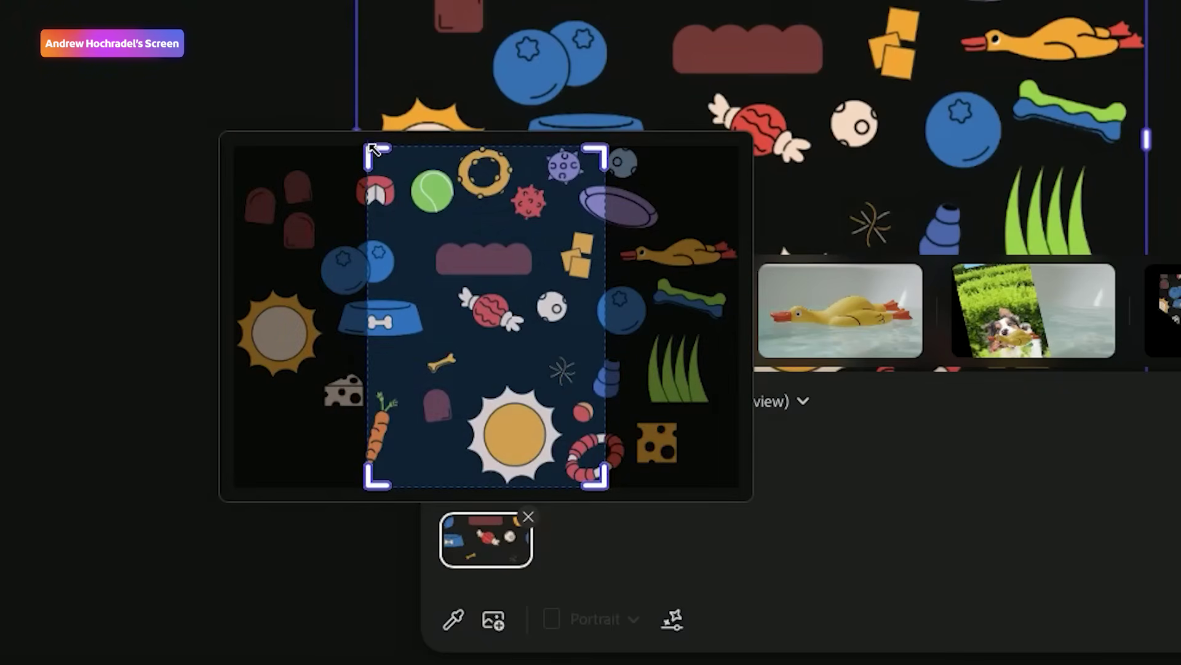
left_click_drag(372, 150, 229, 147)
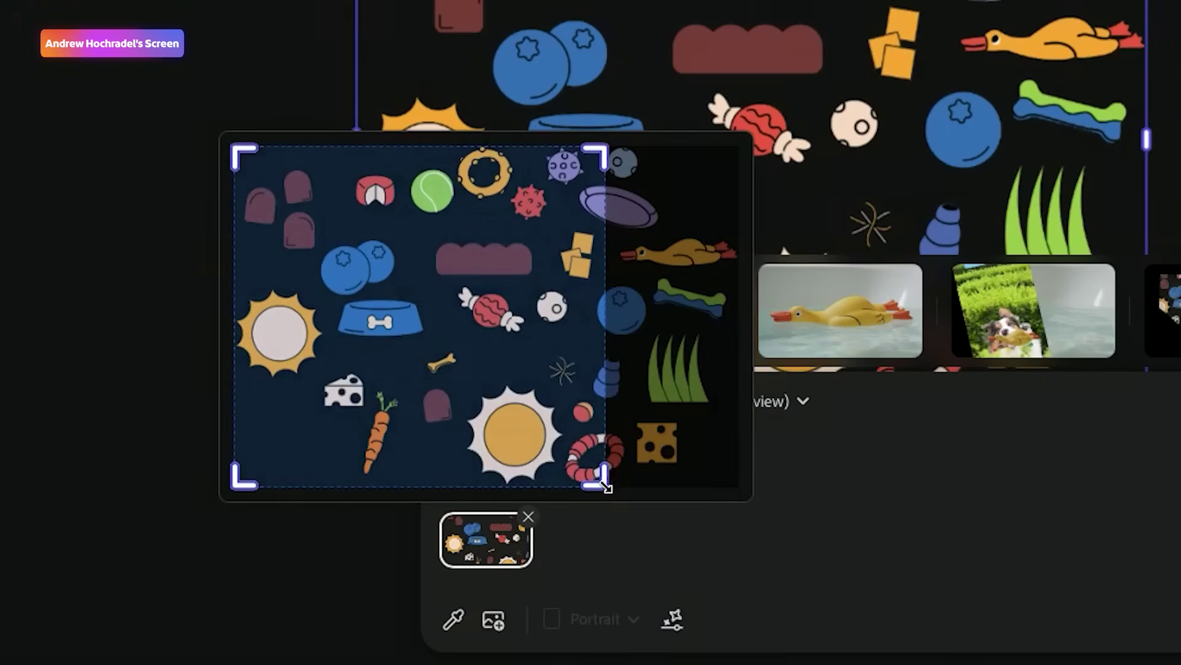
left_click_drag(607, 486, 649, 491)
left_click_drag(649, 491, 741, 490)
type("use this as a pattern on a photorealistic mockup of a bandan")
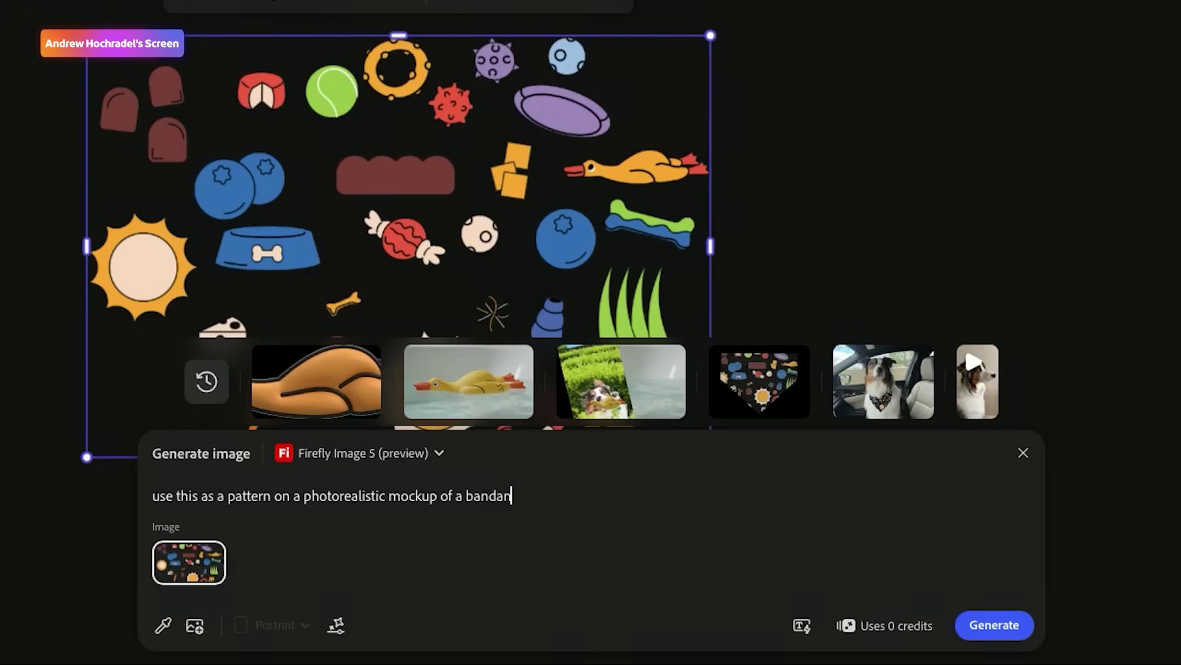
type("background")
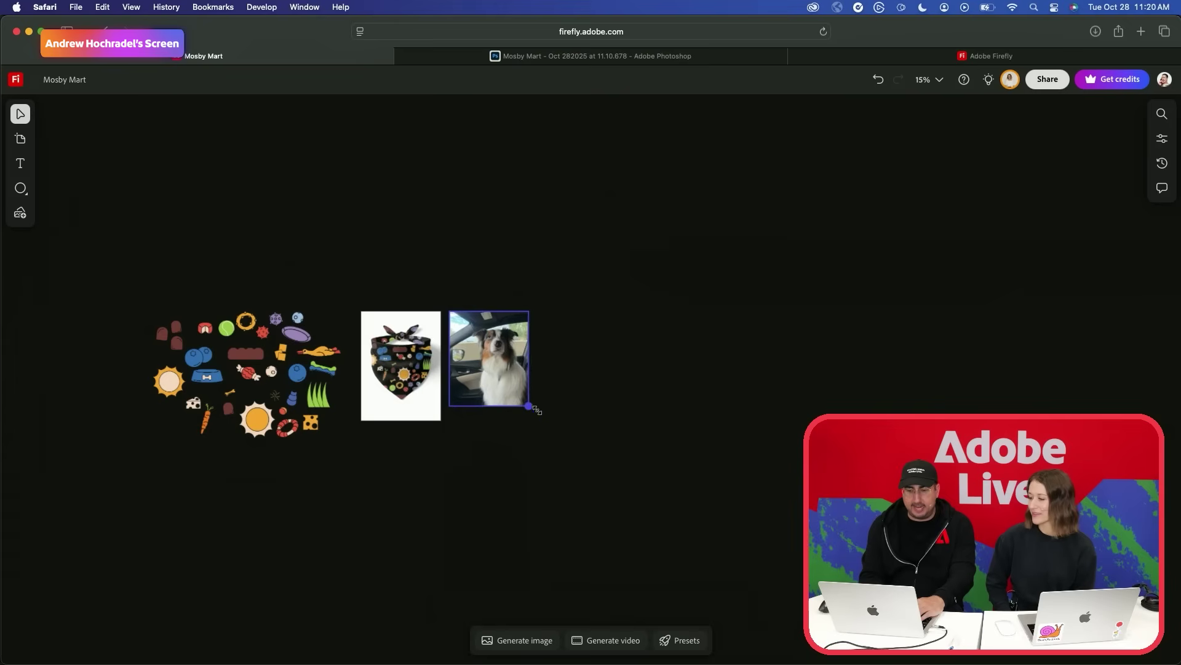
- Select the car dog photo and start an Edit with Gemini 2.5 on it
left_click(523, 400)
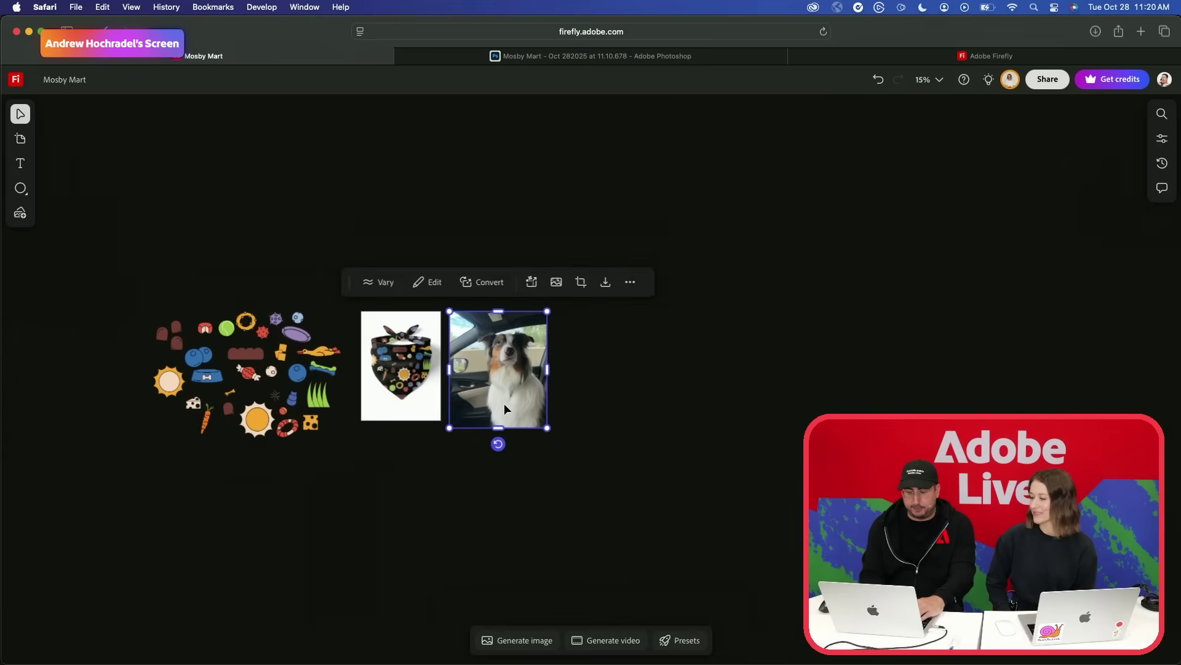
scroll(591, 395, "up", 5)
scroll(320, 334, "left", 3)
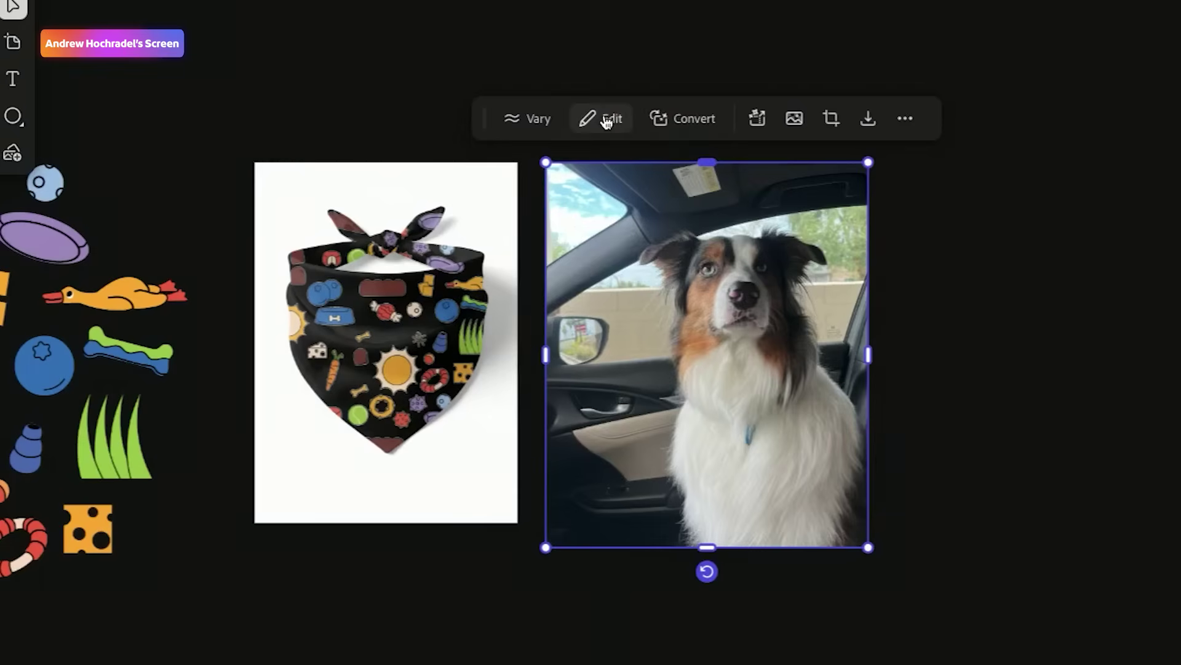
left_click(413, 189)
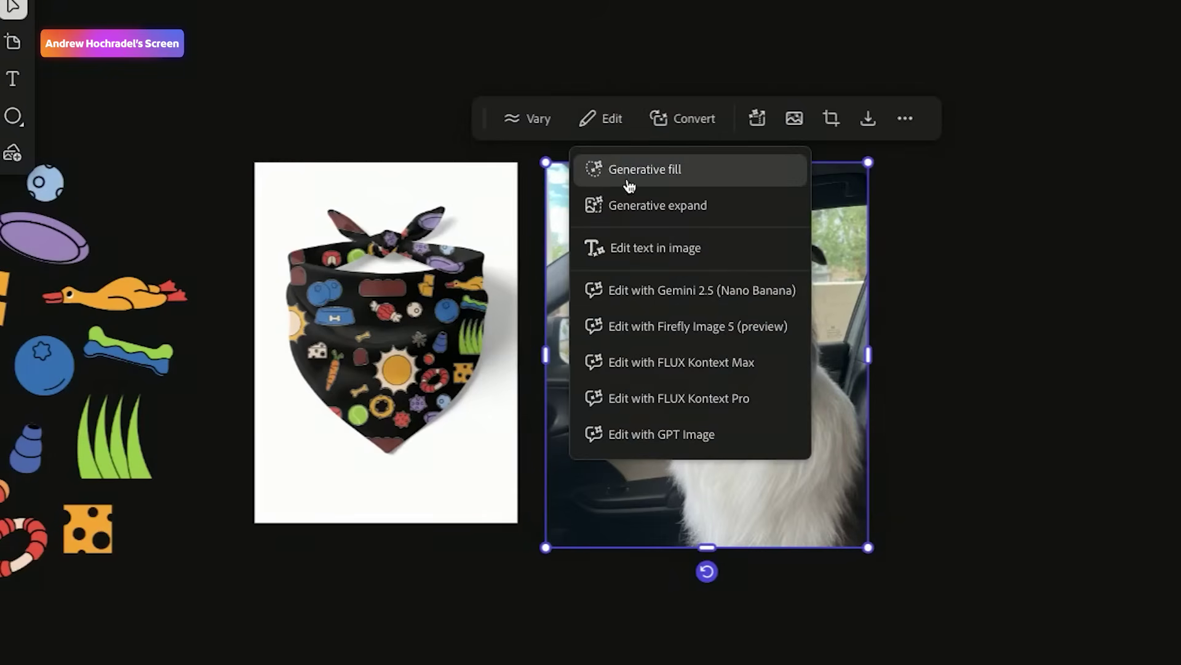
left_click(682, 299)
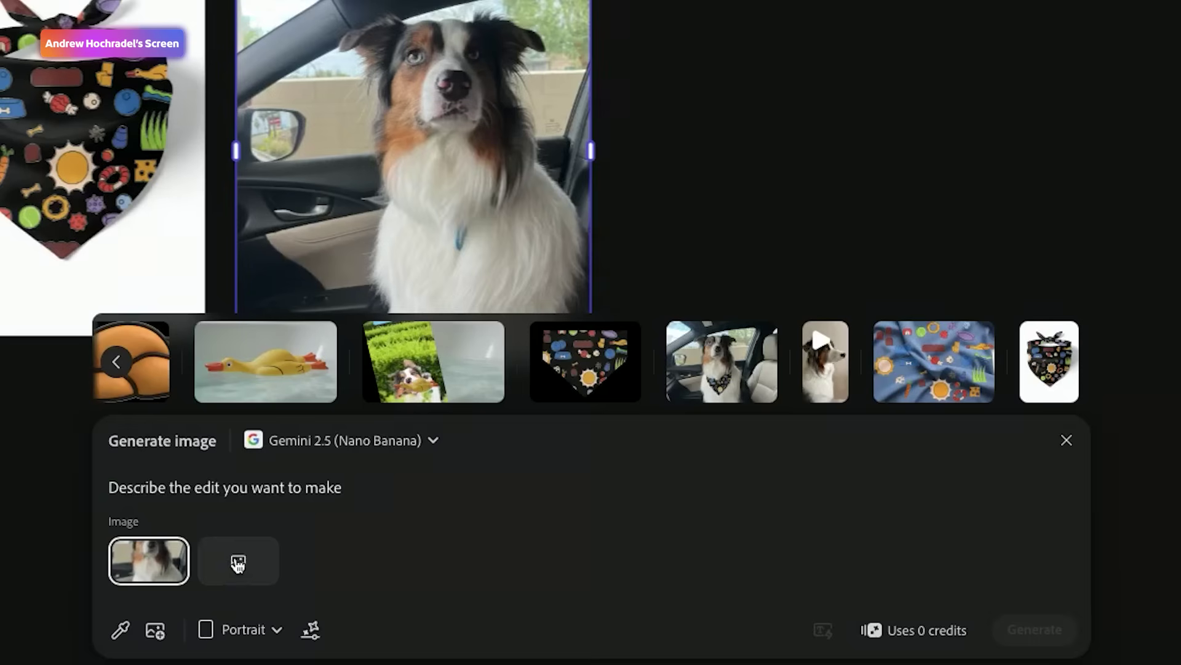
- Add the bandana mockup as the second reference image for the edit
left_click(238, 563)
left_click(585, 361)
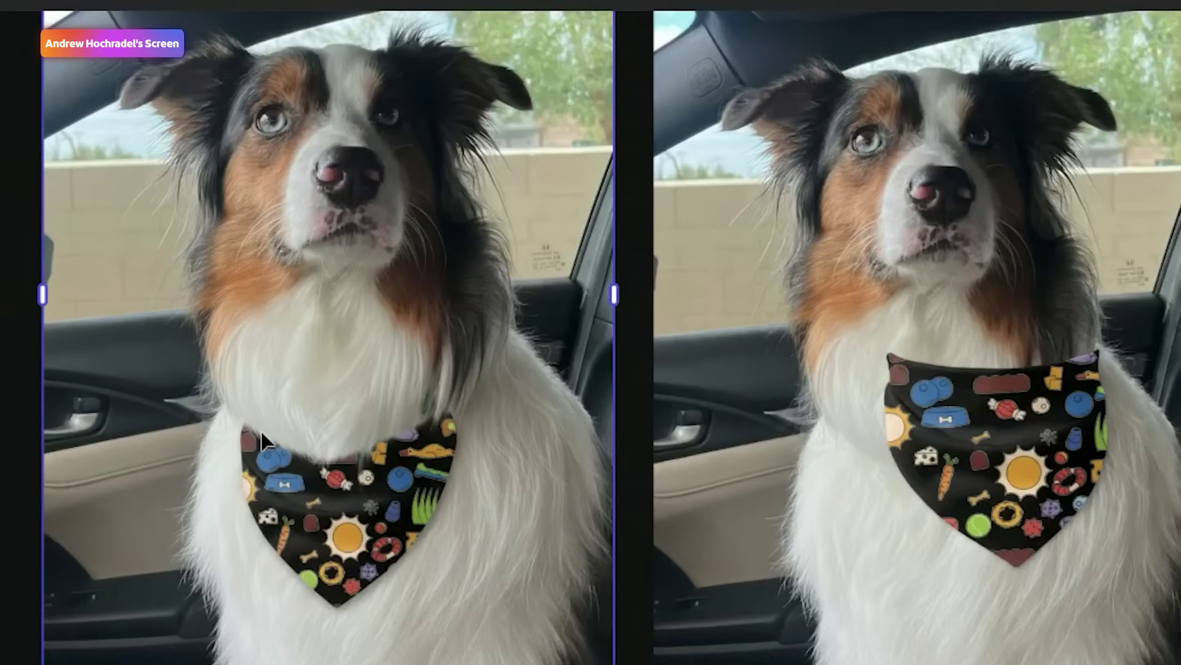
scroll(261, 431, "left", 5)
scroll(264, 440, "down", 5)
scroll(264, 441, "left", 5)
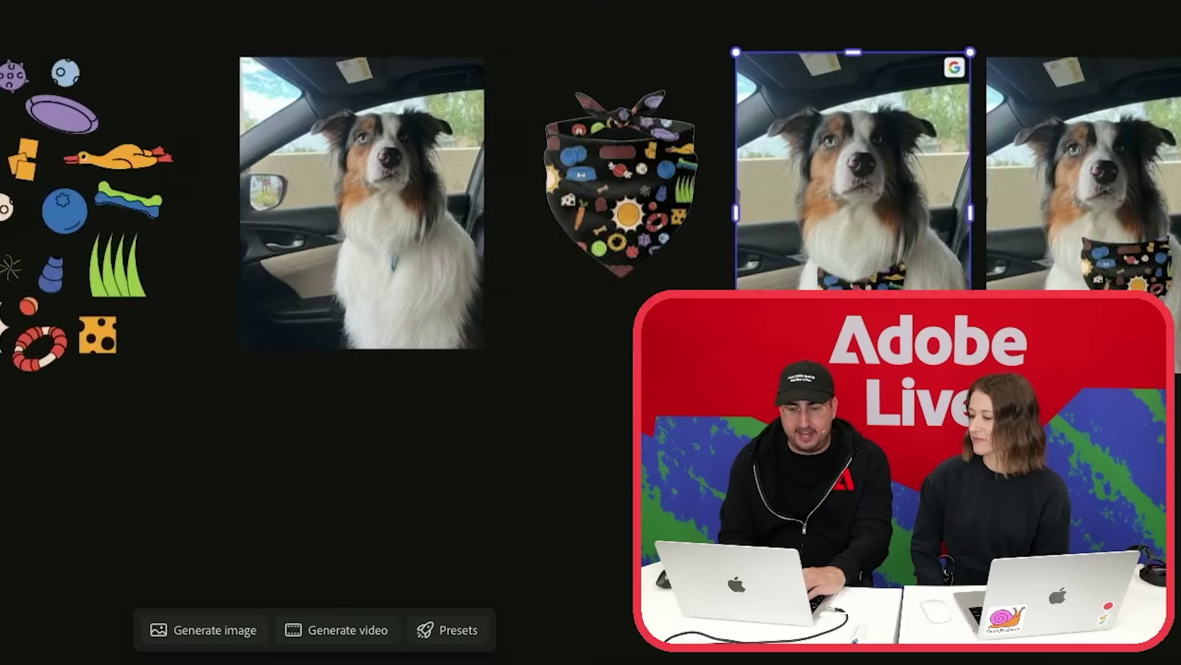
scroll(265, 441, "up", 5)
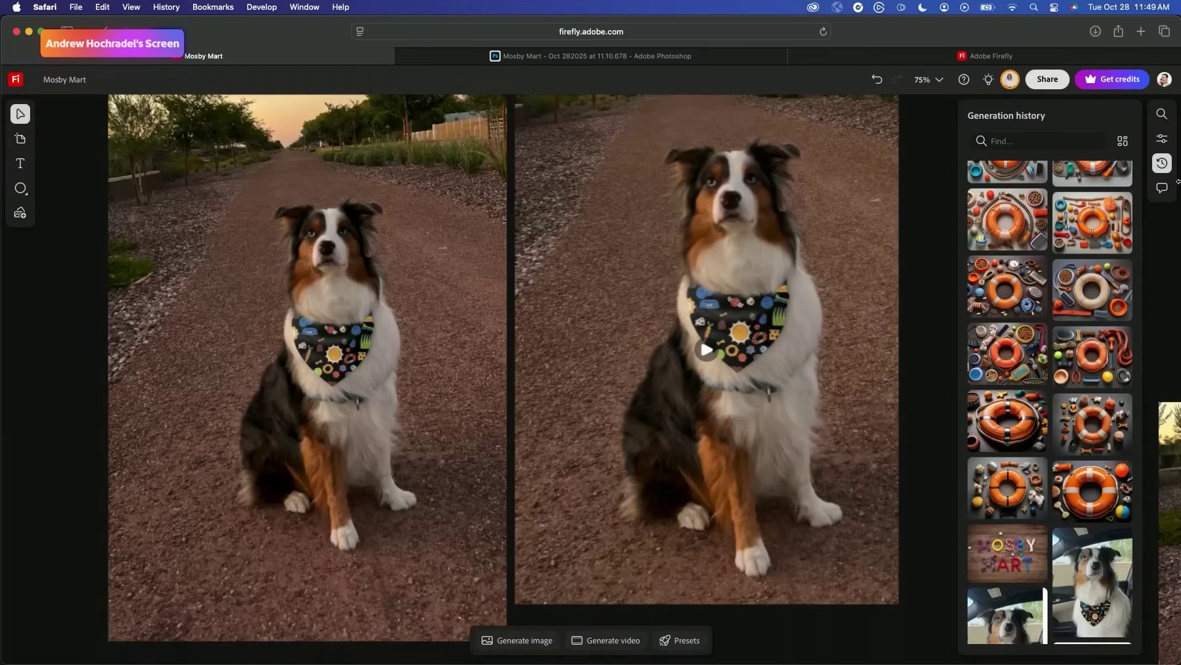
- Close Generation history, select the dog-on-path video, and switch back to the selection tool
left_click(1162, 163)
left_click(832, 249)
scroll(623, 254, "right", 3)
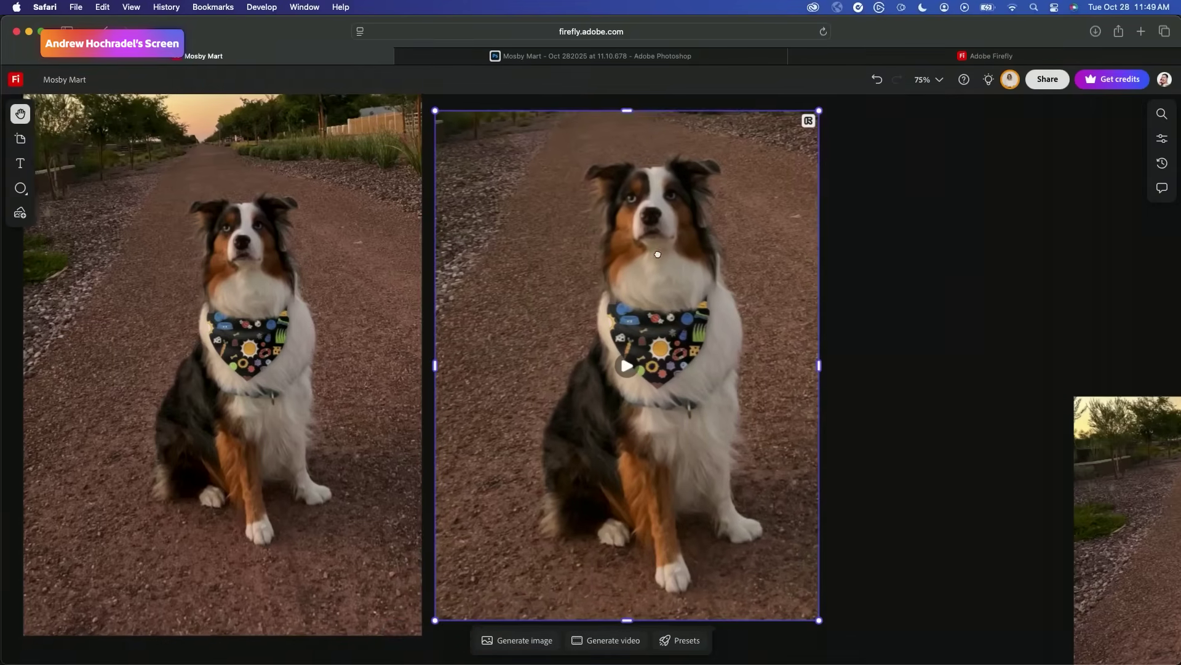
scroll(624, 255, "right", 2)
key("v")
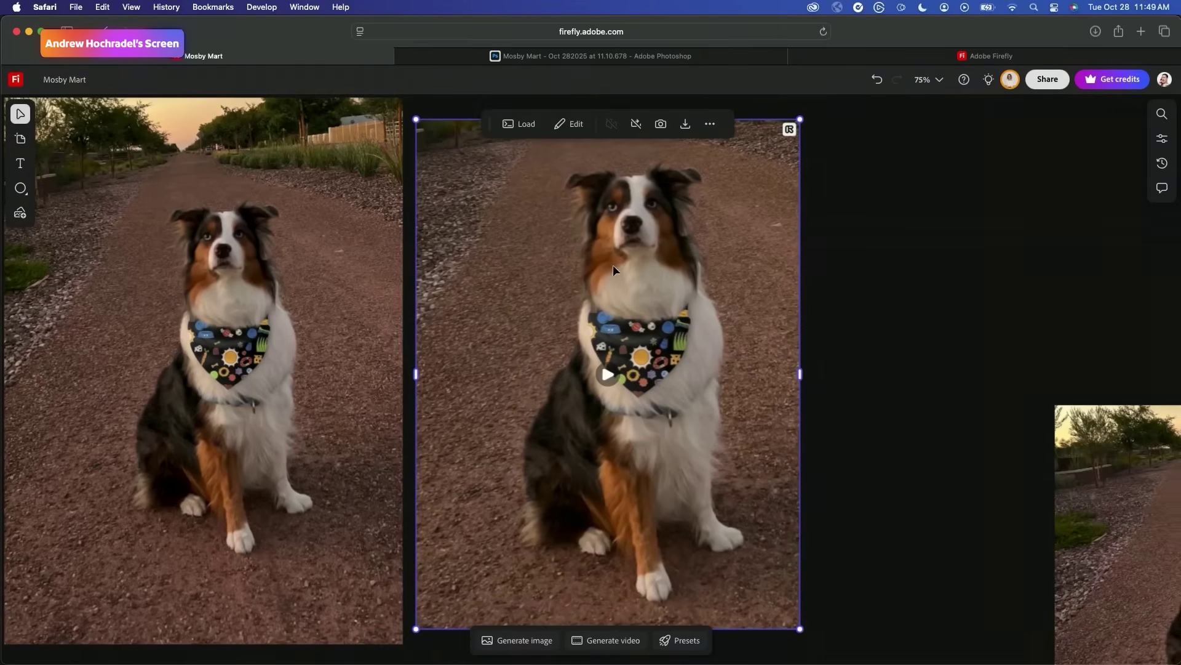